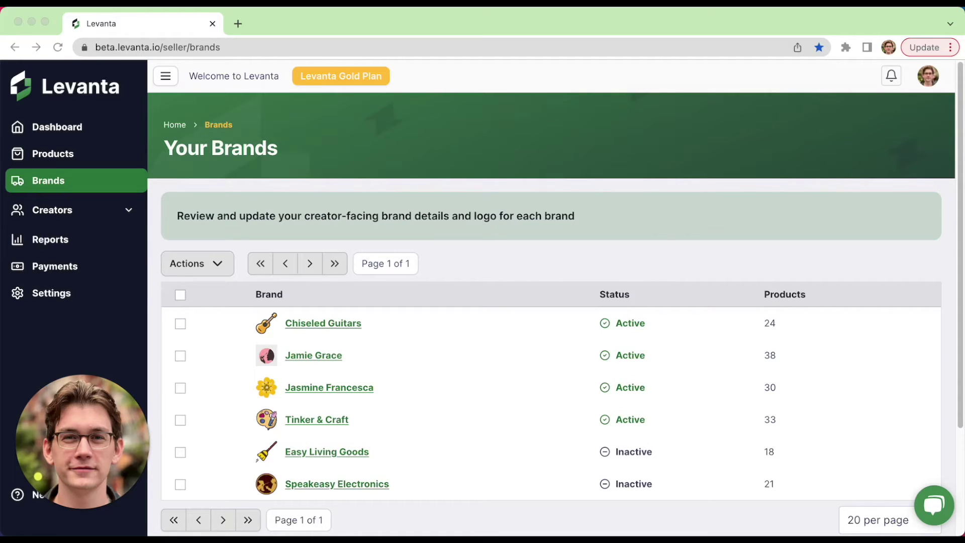
Step: Open the Speakeasy Electronics brand and back out of activating it
{"action": "left_click", "coordinate": [652, 254]}
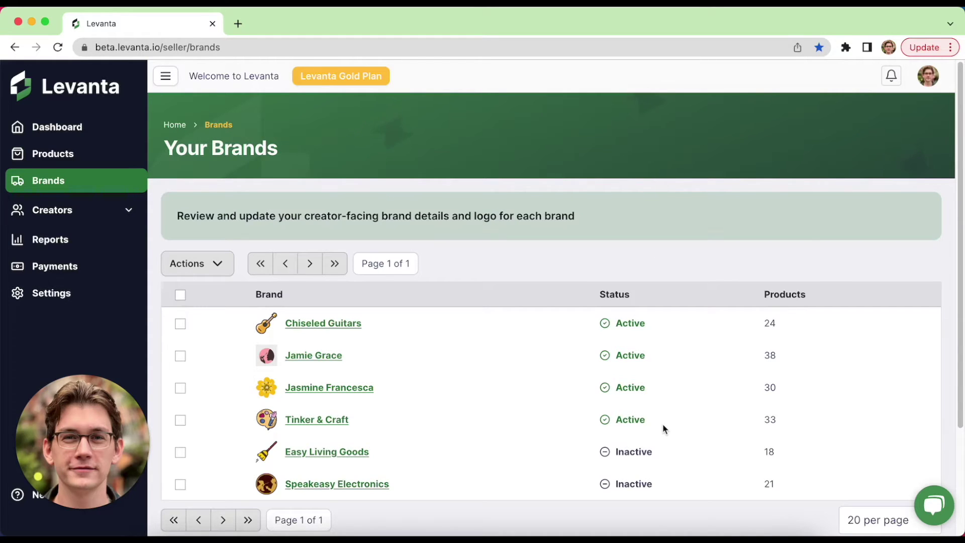
{"action": "left_click", "coordinate": [377, 491]}
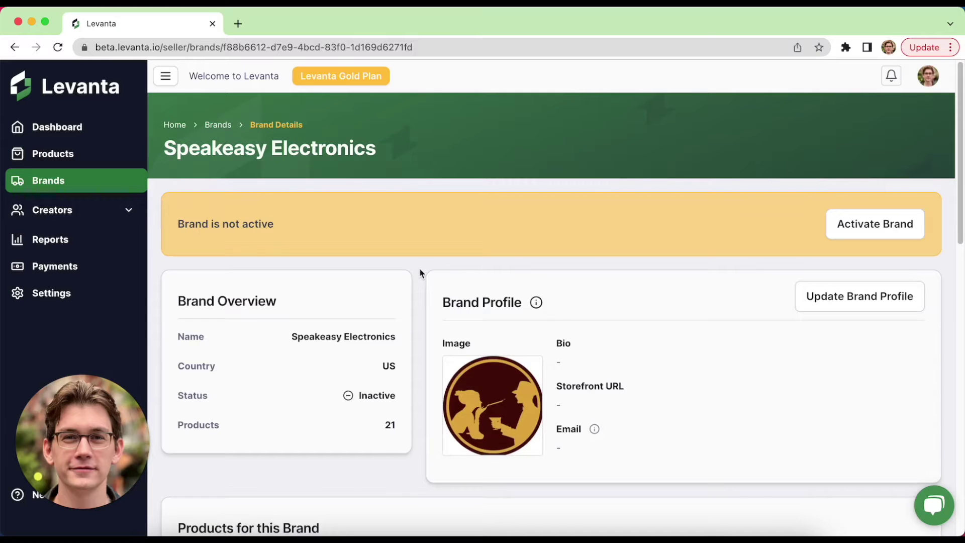
{"action": "left_click", "coordinate": [868, 236]}
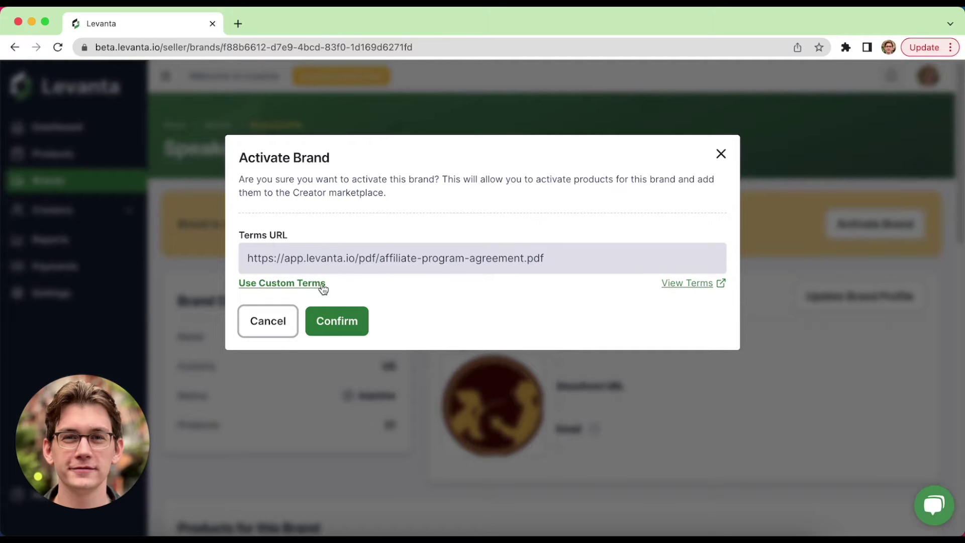
{"action": "left_click", "coordinate": [721, 153]}
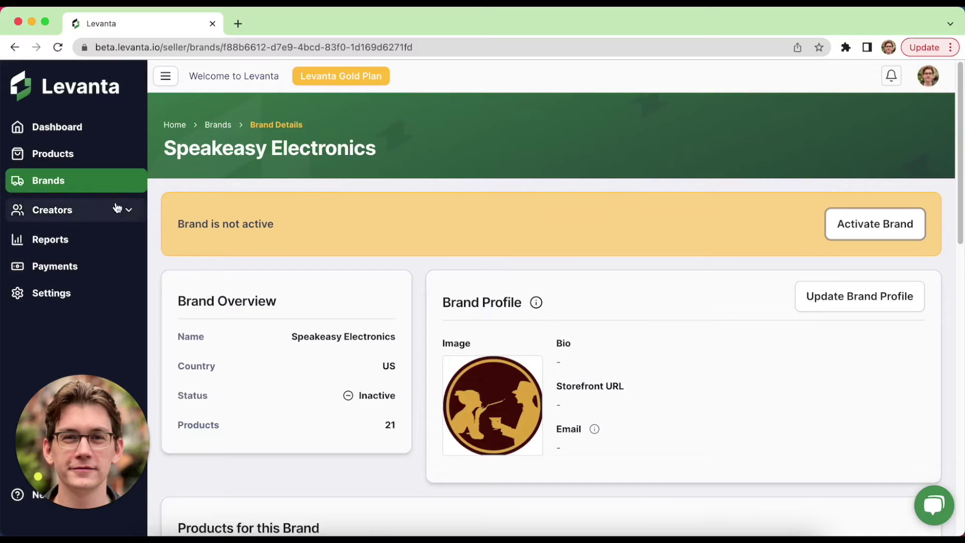
Step: Enable the Chiseled Guitars Amazon Basics guitar folding stand (B018FCZKR2), leaving its commission at 20%
{"action": "left_click", "coordinate": [113, 185]}
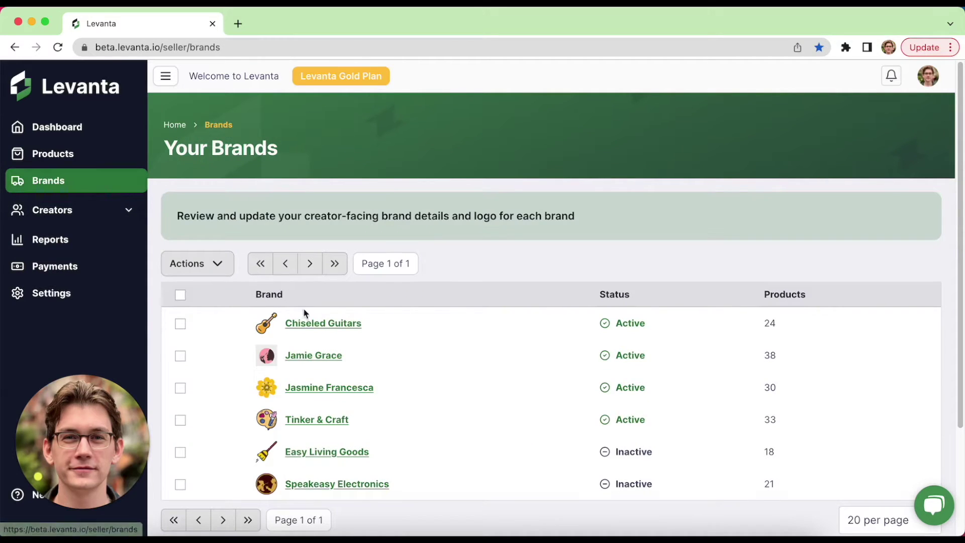
{"action": "left_click", "coordinate": [318, 328]}
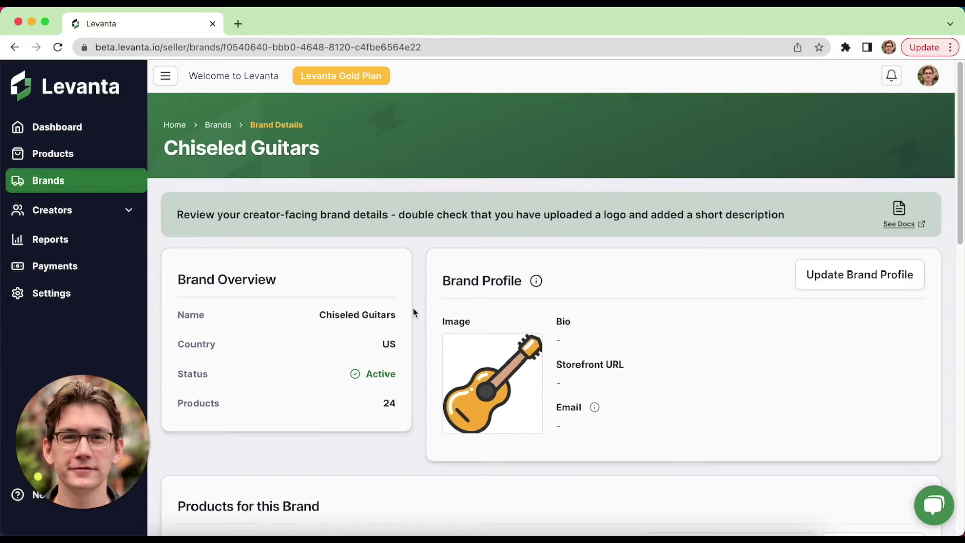
{"action": "scroll", "coordinate": [412, 310], "scroll_direction": "down", "scroll_amount": 3}
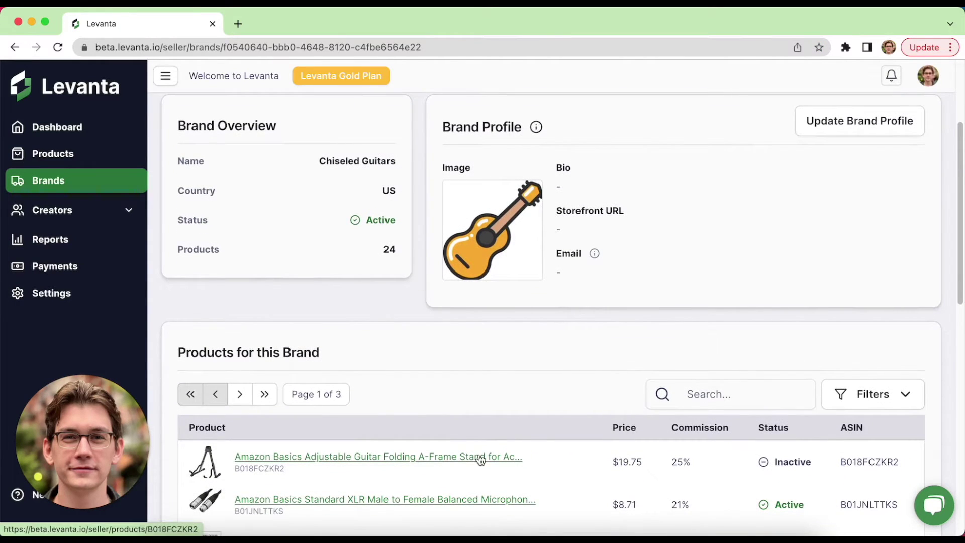
{"action": "left_click", "coordinate": [480, 459]}
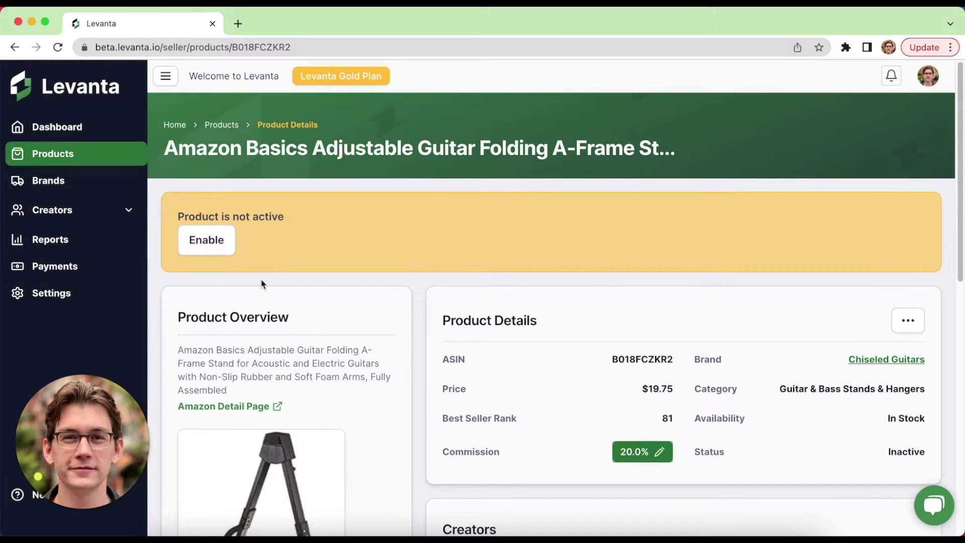
{"action": "left_click", "coordinate": [649, 457]}
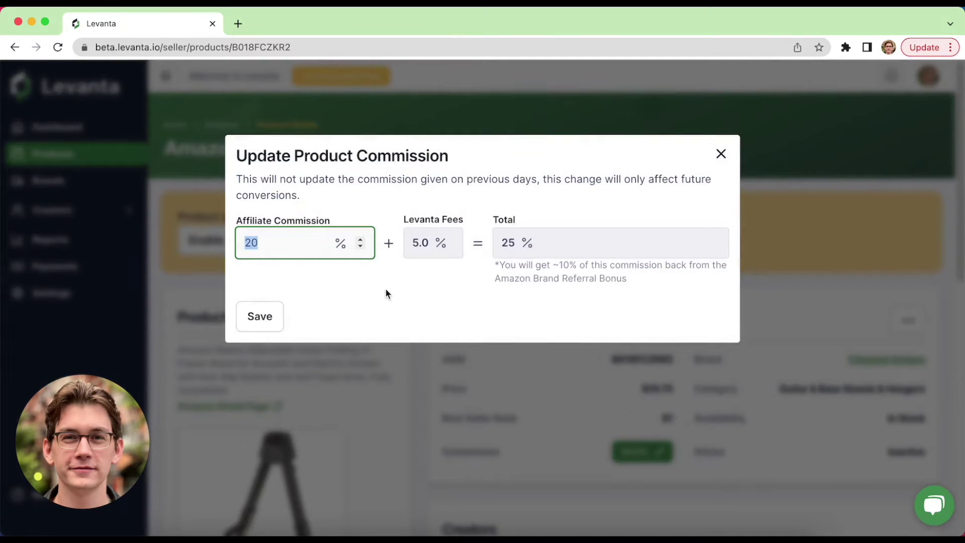
{"action": "type", "text": "25"}
{"action": "left_click", "coordinate": [721, 154]}
{"action": "left_click", "coordinate": [213, 245]}
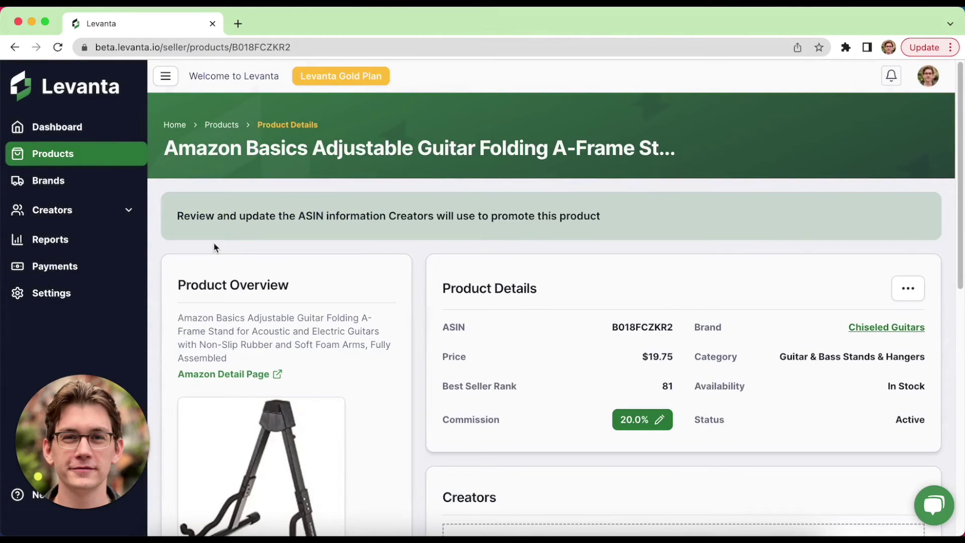
Step: On the Products list, select the Apple AirPods and Pampers baby wipes products
{"action": "left_click", "coordinate": [107, 158]}
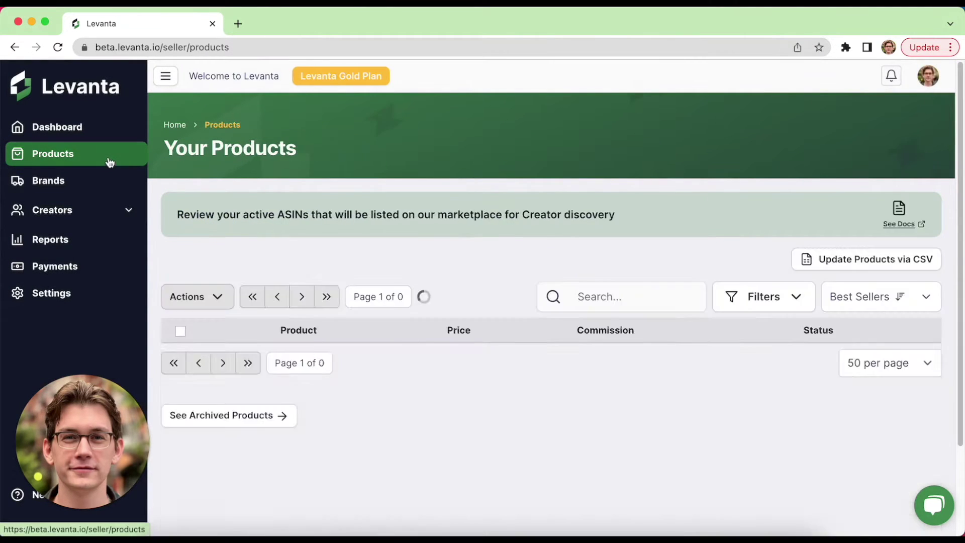
{"action": "scroll", "coordinate": [340, 234], "scroll_direction": "down", "scroll_amount": 1}
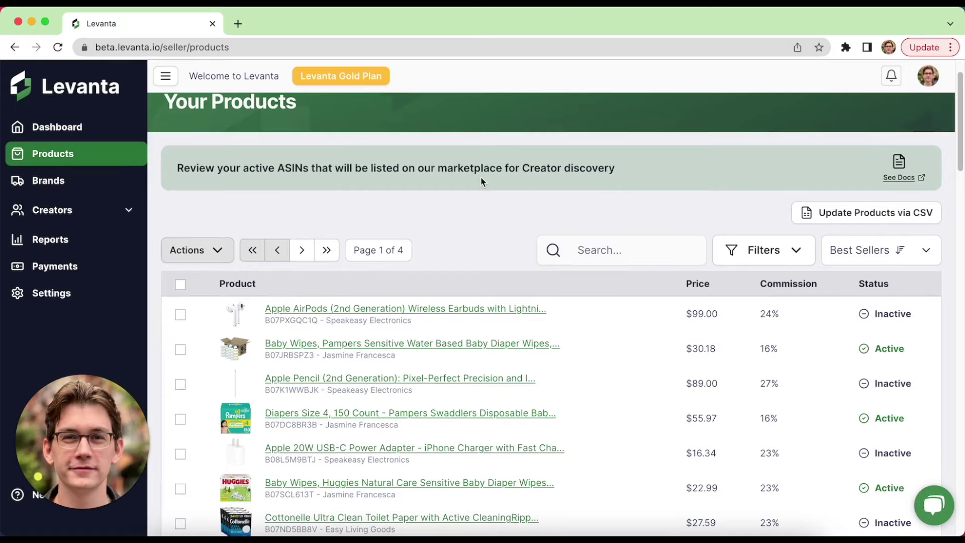
{"action": "left_click", "coordinate": [180, 315]}
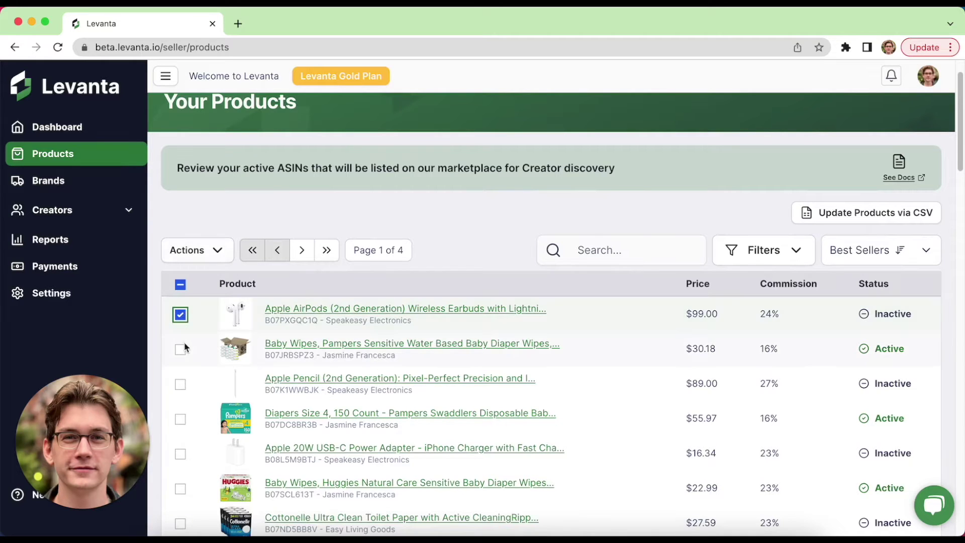
{"action": "left_click", "coordinate": [180, 350]}
Step: Try Set Private Commission without choosing a creator, then start a bulk CSV product update
{"action": "left_click", "coordinate": [207, 253]}
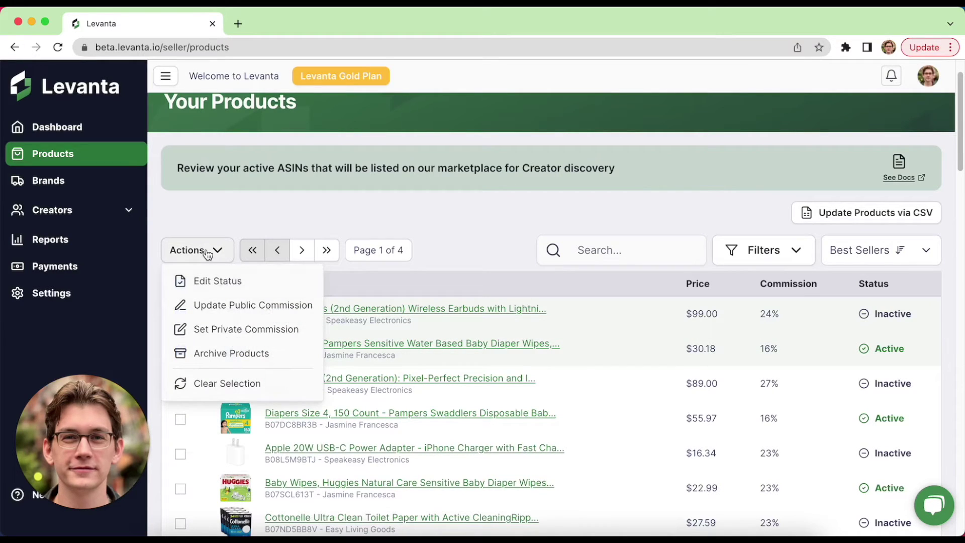
{"action": "left_click", "coordinate": [266, 327]}
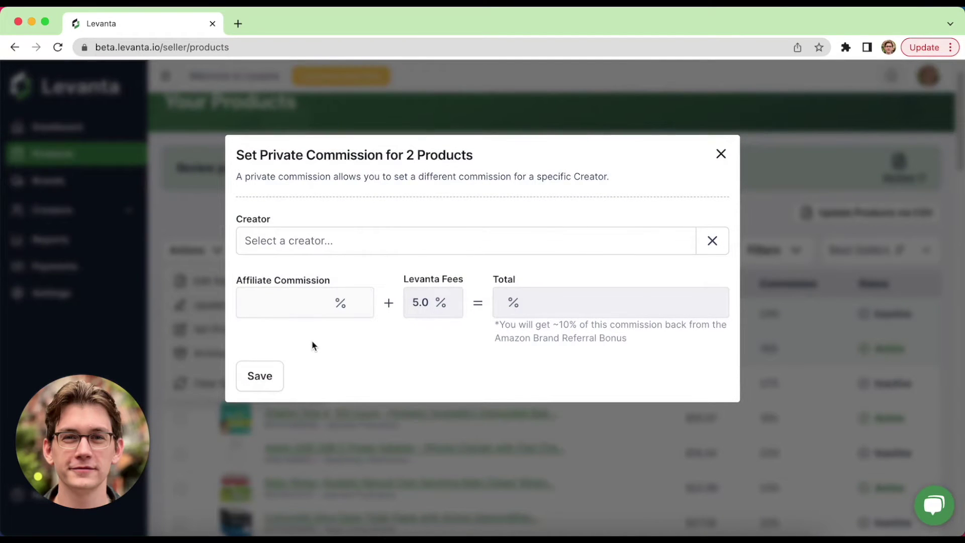
{"action": "left_click", "coordinate": [309, 253]}
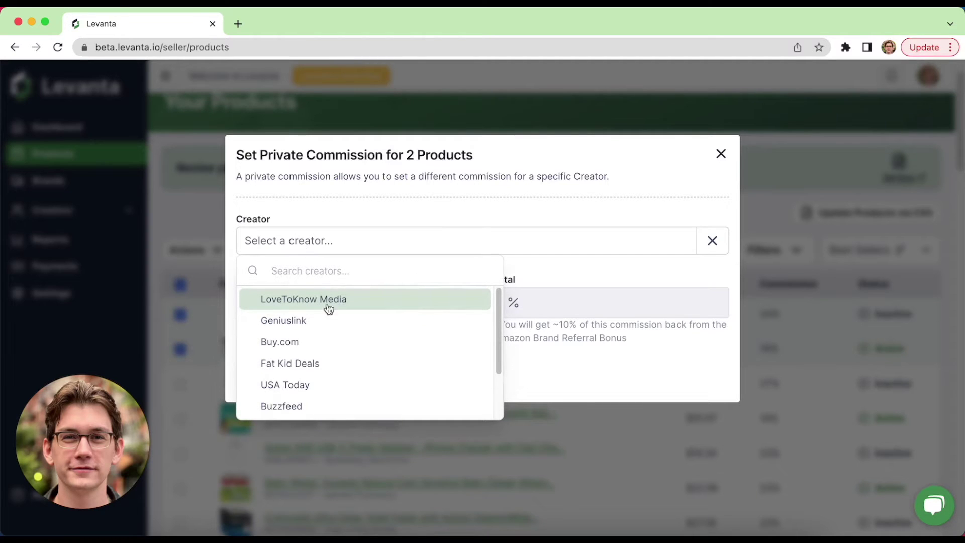
{"action": "left_click", "coordinate": [357, 209]}
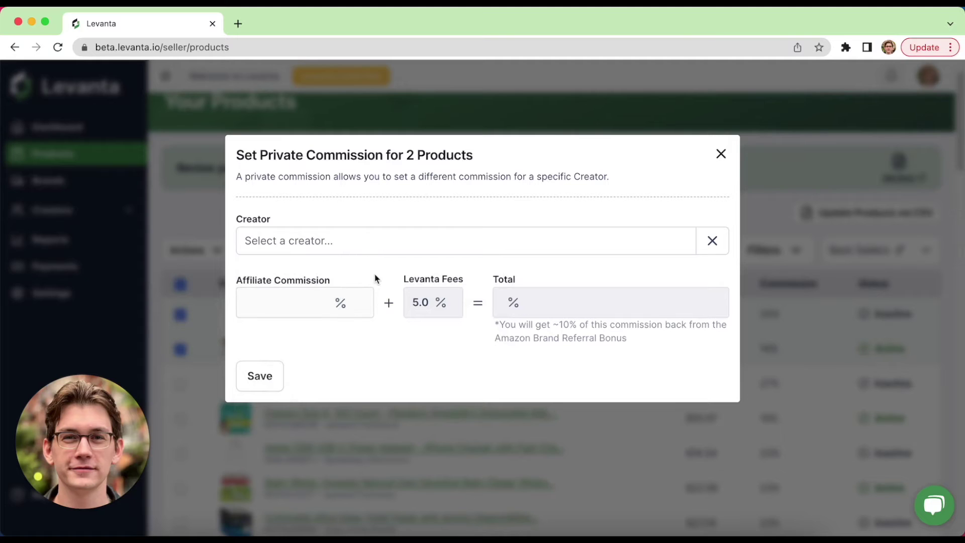
{"action": "left_click", "coordinate": [720, 153]}
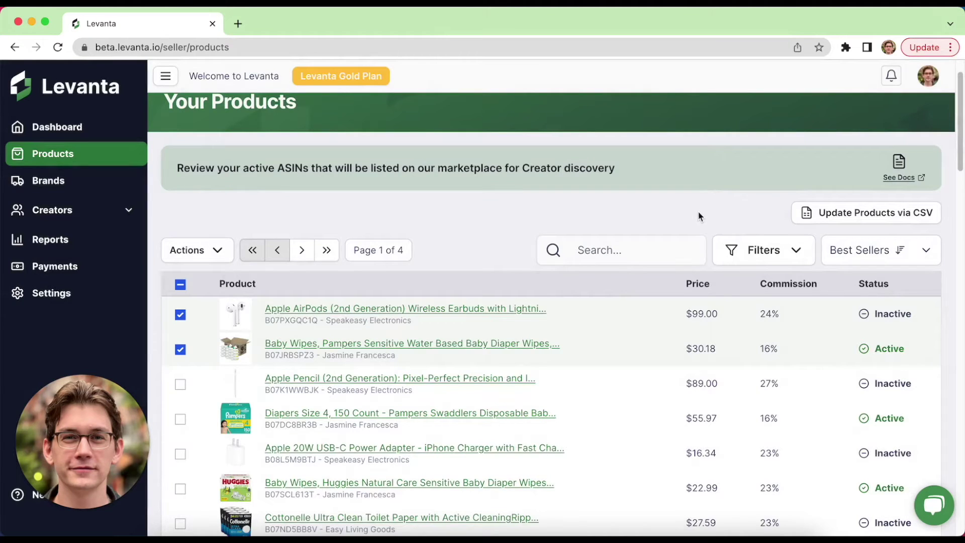
{"action": "left_click", "coordinate": [814, 213]}
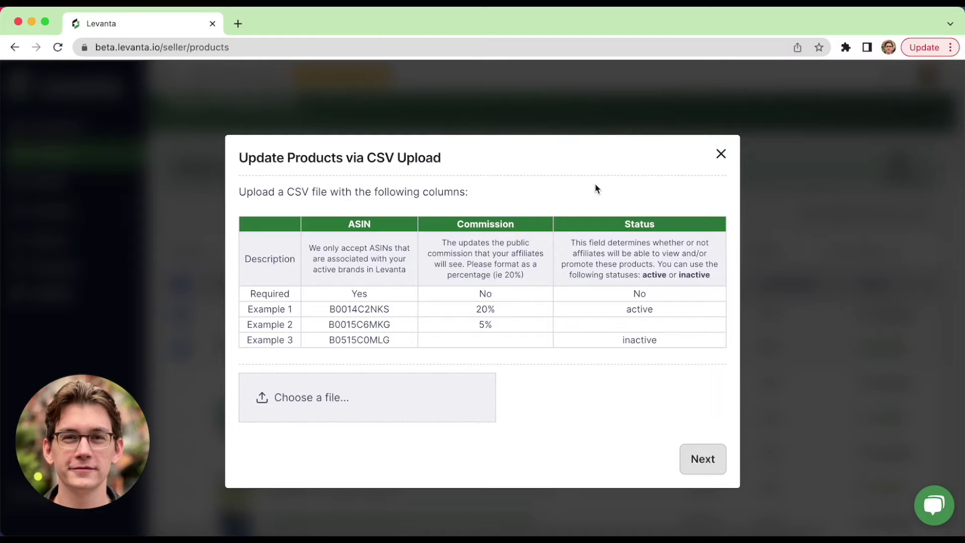
{"action": "left_click", "coordinate": [720, 154]}
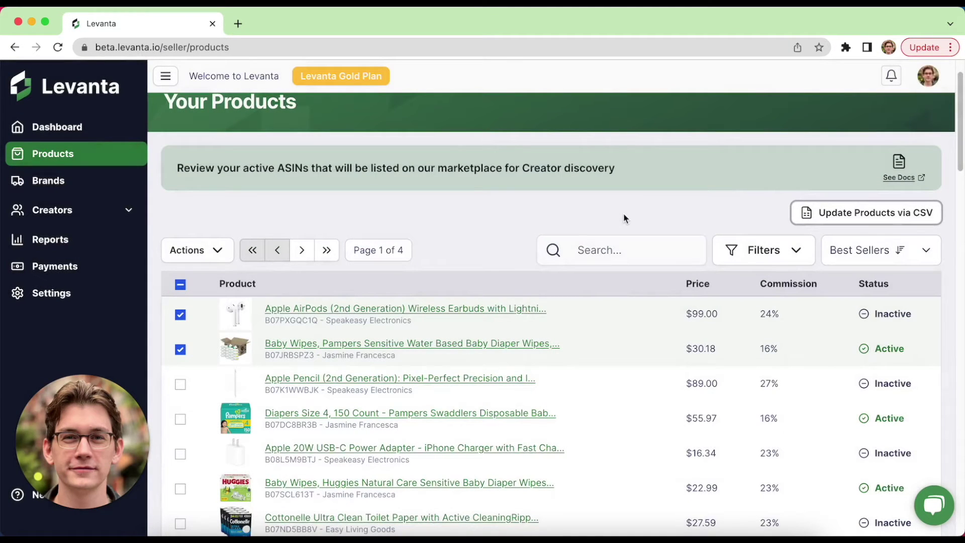
{"action": "left_click", "coordinate": [85, 210]}
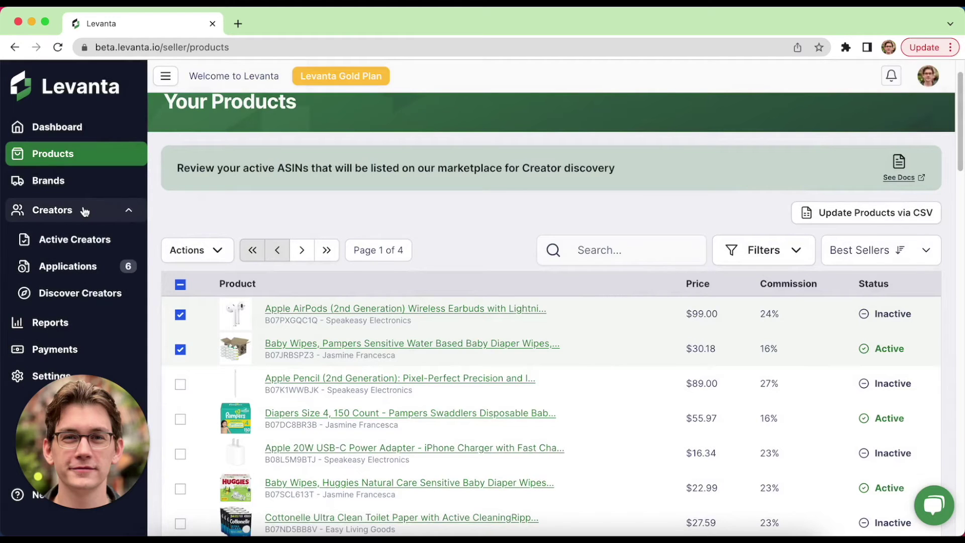
Step: Go to Discover Creators and browse the Featured and All Creators cards
{"action": "left_click", "coordinate": [96, 301]}
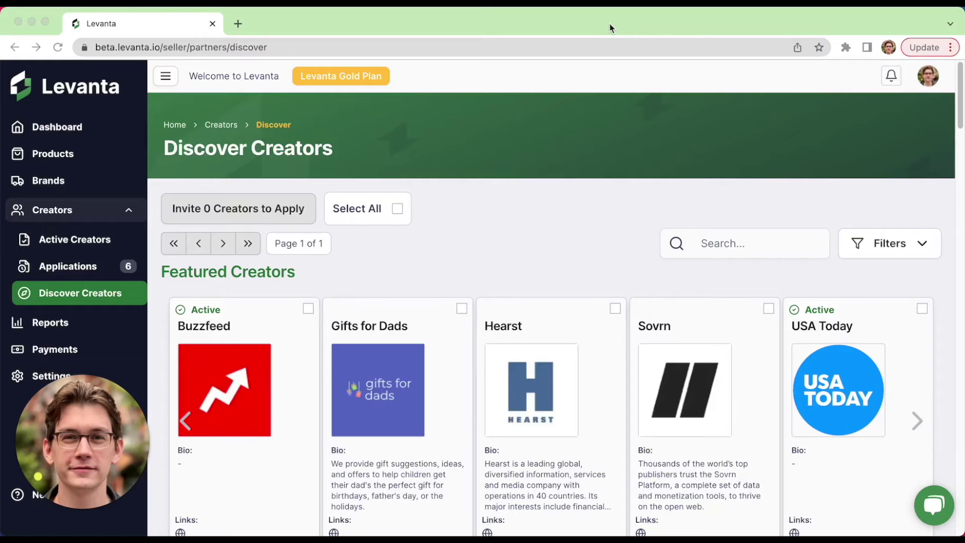
{"action": "scroll", "coordinate": [534, 196], "scroll_direction": "down", "scroll_amount": 8}
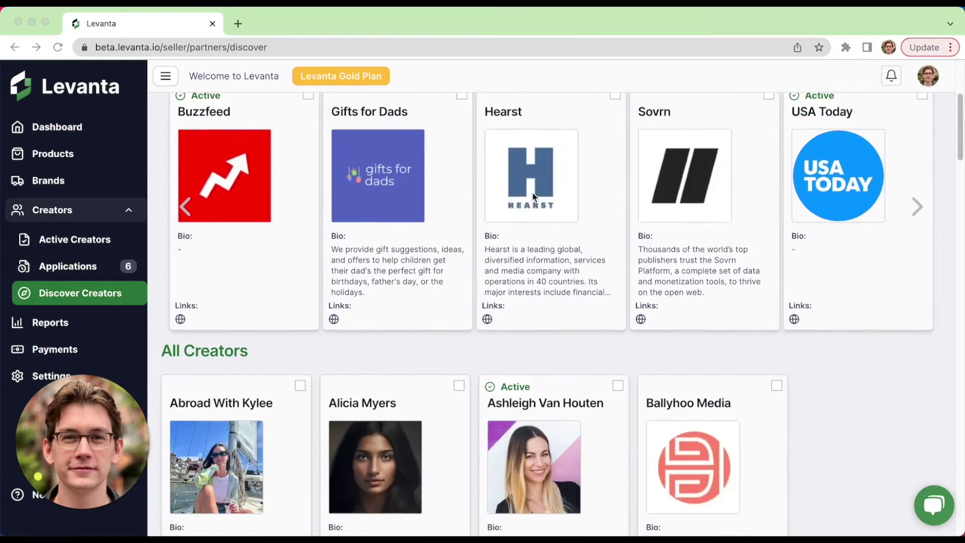
{"action": "scroll", "coordinate": [534, 201], "scroll_direction": "down", "scroll_amount": 1}
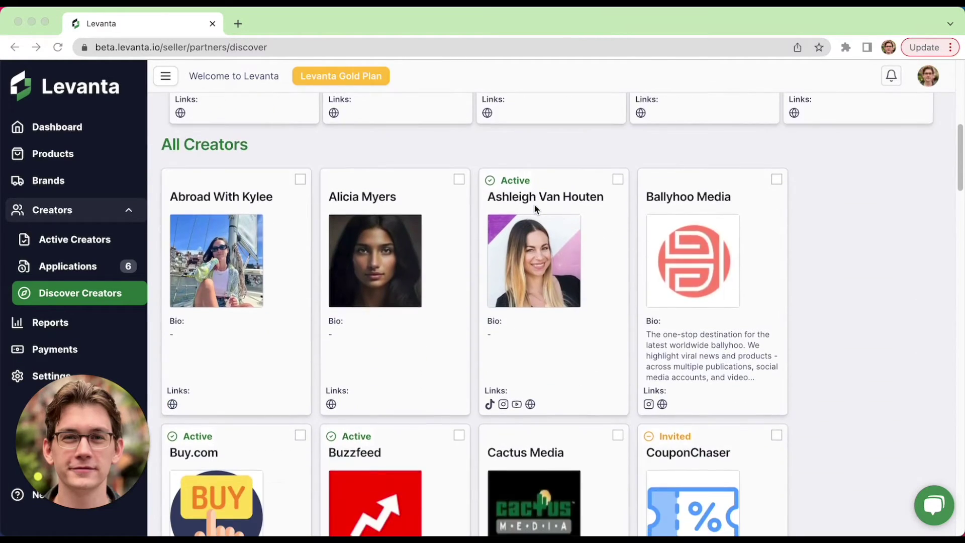
{"action": "scroll", "coordinate": [534, 202], "scroll_direction": "up", "scroll_amount": 8}
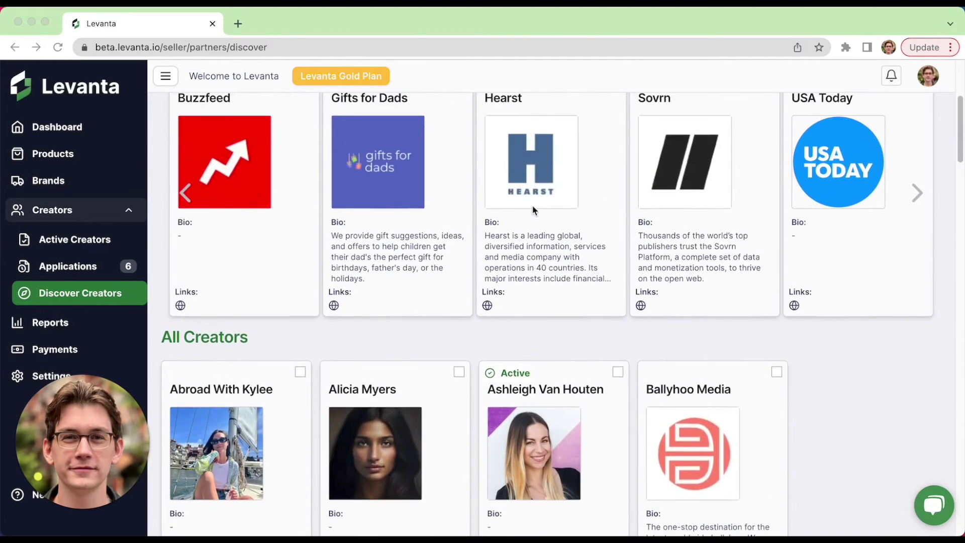
{"action": "scroll", "coordinate": [533, 210], "scroll_direction": "up", "scroll_amount": 1}
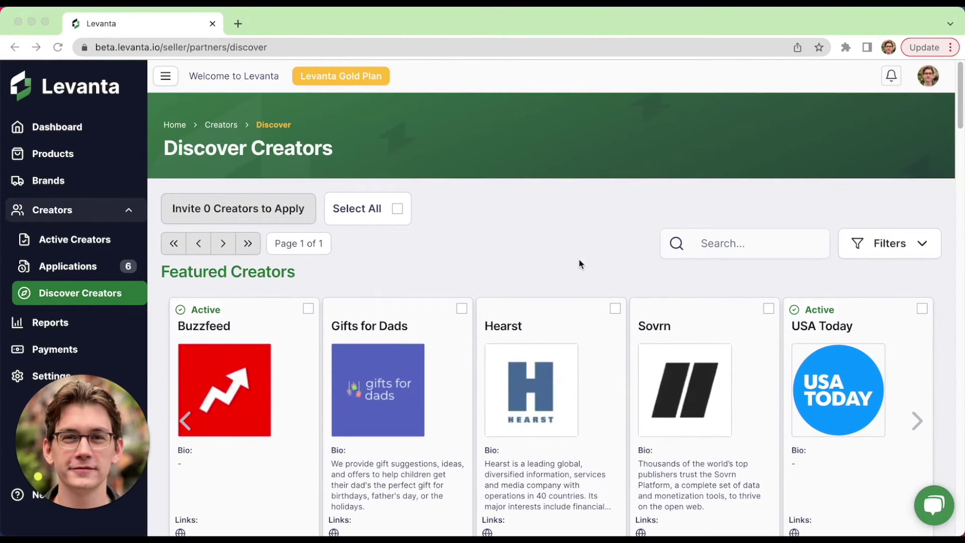
{"action": "scroll", "coordinate": [528, 272], "scroll_direction": "down", "scroll_amount": 2}
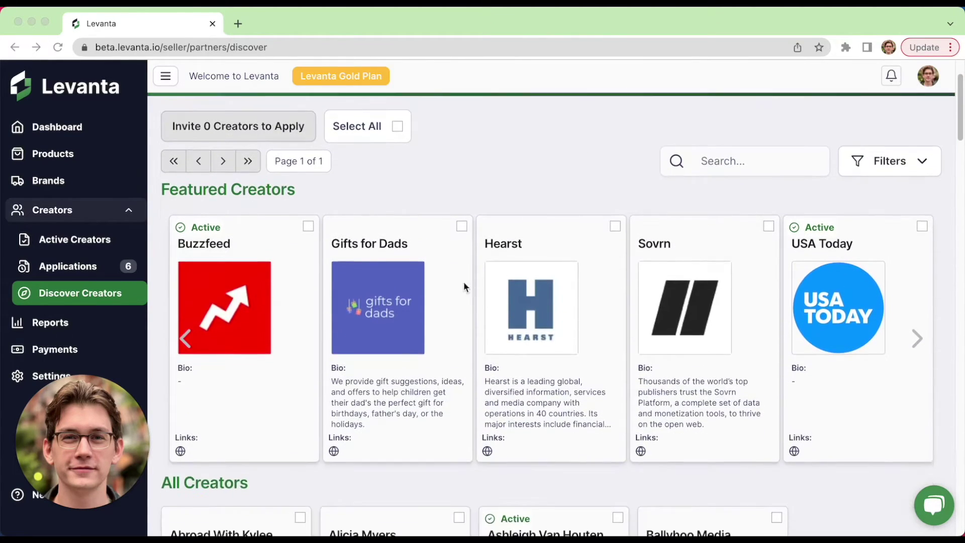
Step: Open the Gifts for Dads card from Featured Creators and scroll its profile
{"action": "left_click", "coordinate": [412, 300]}
{"action": "scroll", "coordinate": [495, 282], "scroll_direction": "down", "scroll_amount": 1}
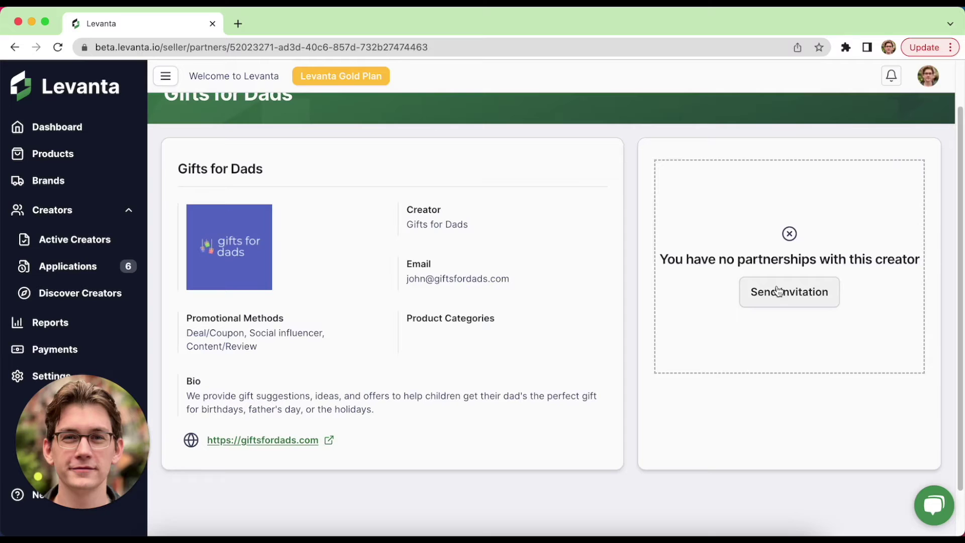
Step: Return to Discover Creators, scroll it, then go to Creator Applications
{"action": "left_click", "coordinate": [15, 47]}
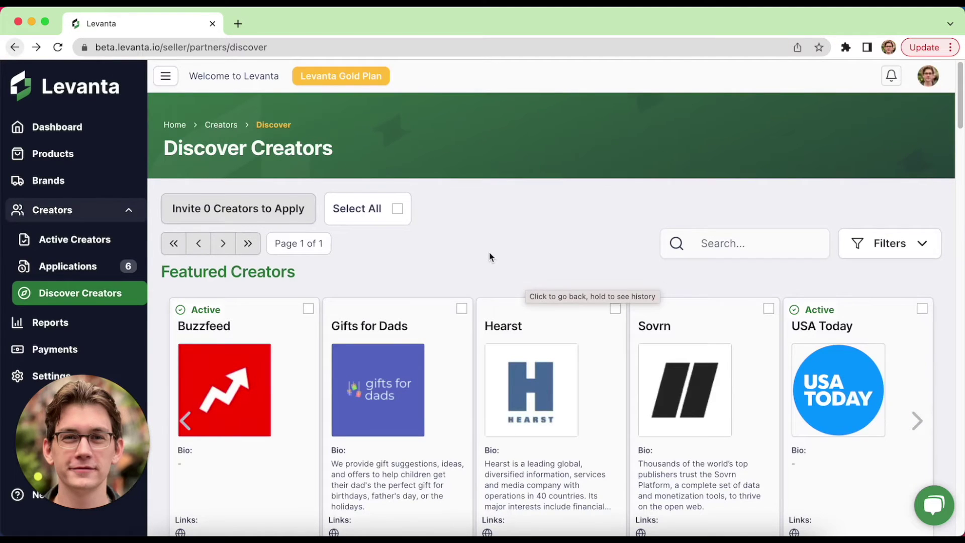
{"action": "scroll", "coordinate": [492, 256], "scroll_direction": "down", "scroll_amount": 1}
{"action": "scroll", "coordinate": [489, 257], "scroll_direction": "down", "scroll_amount": 1}
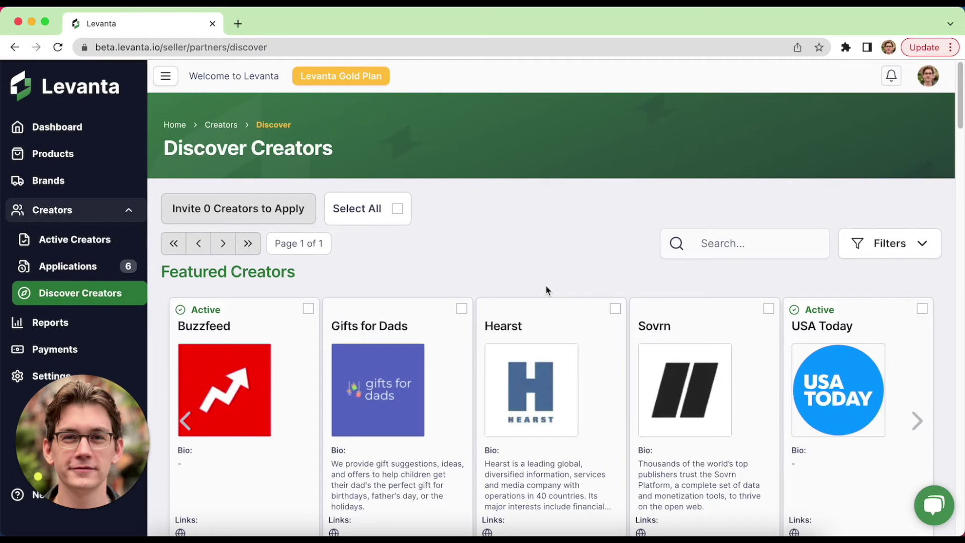
{"action": "left_click", "coordinate": [85, 270]}
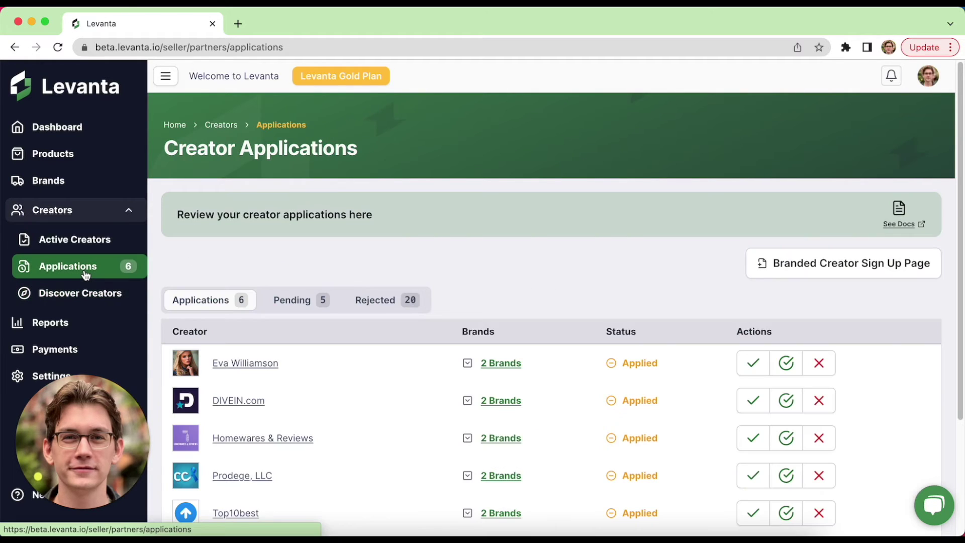
{"action": "left_click", "coordinate": [787, 267]}
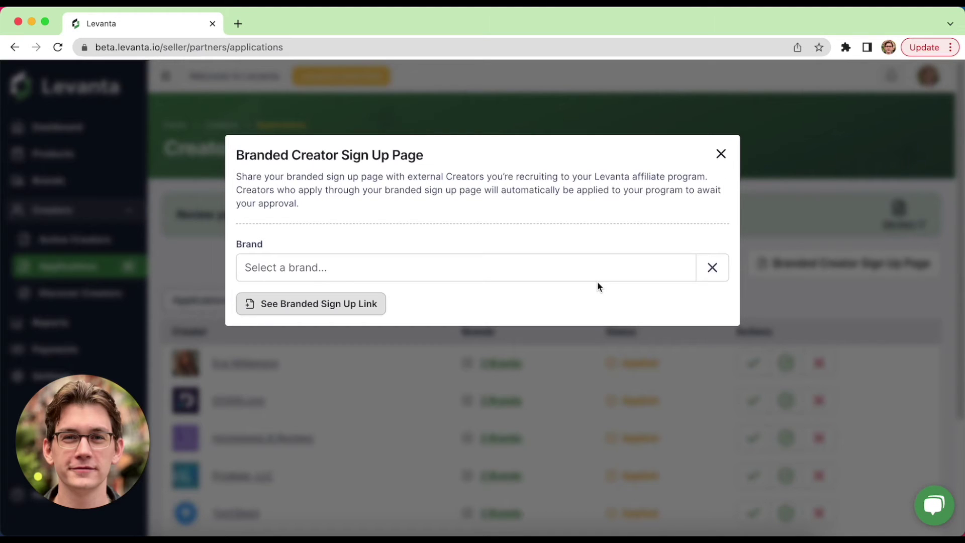
{"action": "left_click", "coordinate": [720, 154]}
{"action": "scroll", "coordinate": [558, 272], "scroll_direction": "down", "scroll_amount": 2}
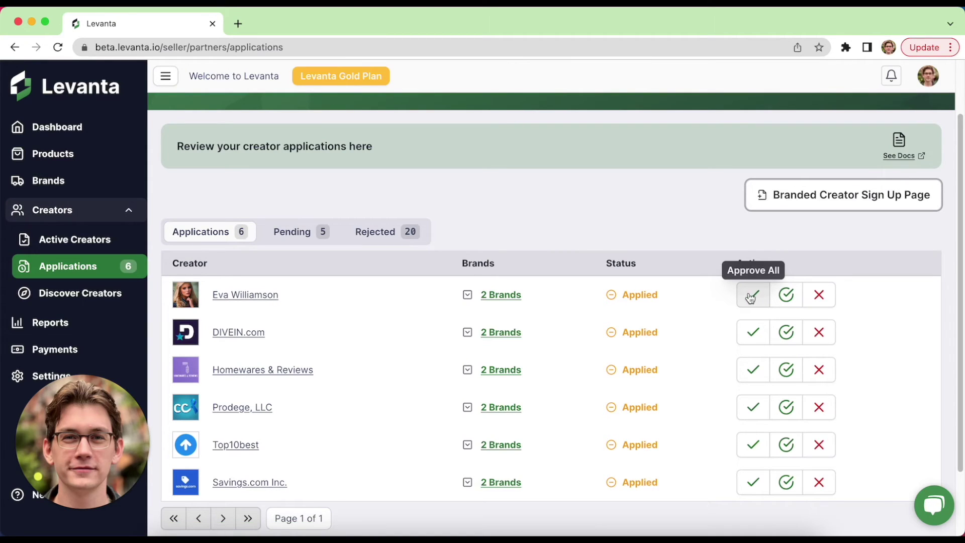
Step: Expand and collapse the first applicant's 2 Brands, then go to Active Creators
{"action": "left_click", "coordinate": [497, 297]}
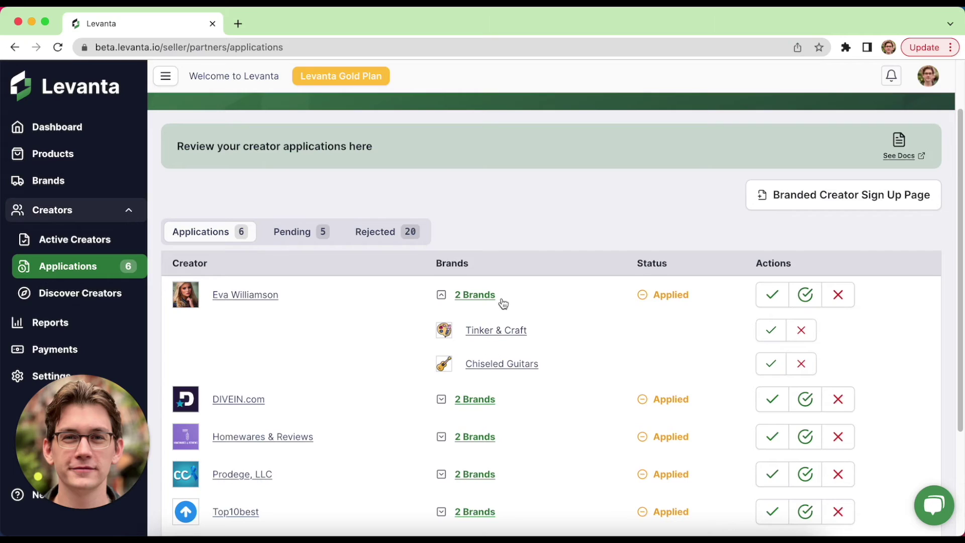
{"action": "left_click", "coordinate": [490, 301]}
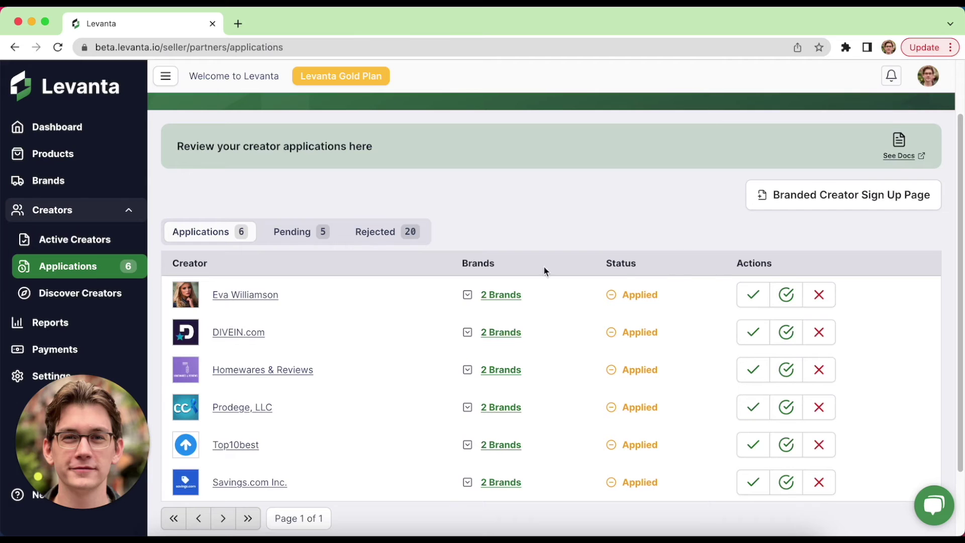
{"action": "left_click", "coordinate": [72, 238]}
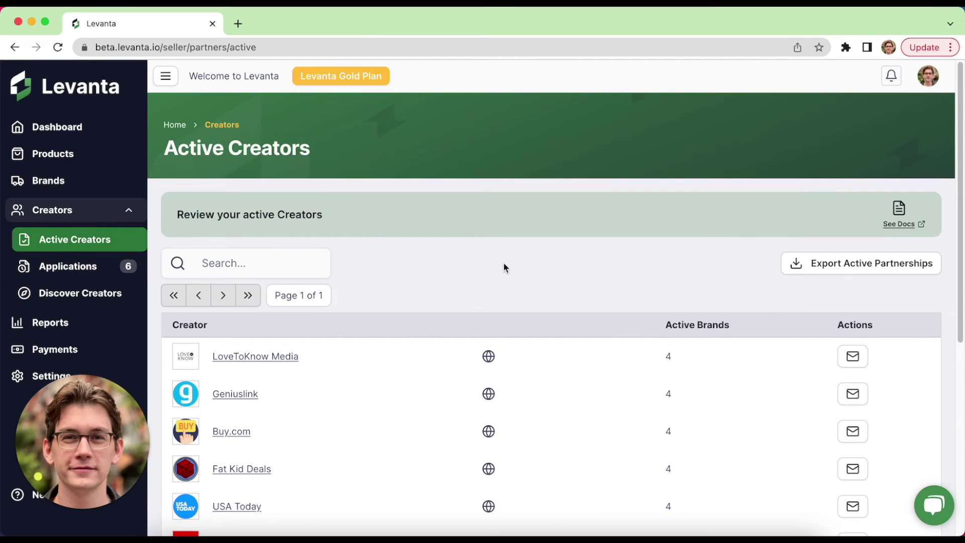
Step: Scroll the Active Creators list, then return to the Dashboard
{"action": "scroll", "coordinate": [504, 267], "scroll_direction": "down", "scroll_amount": 3}
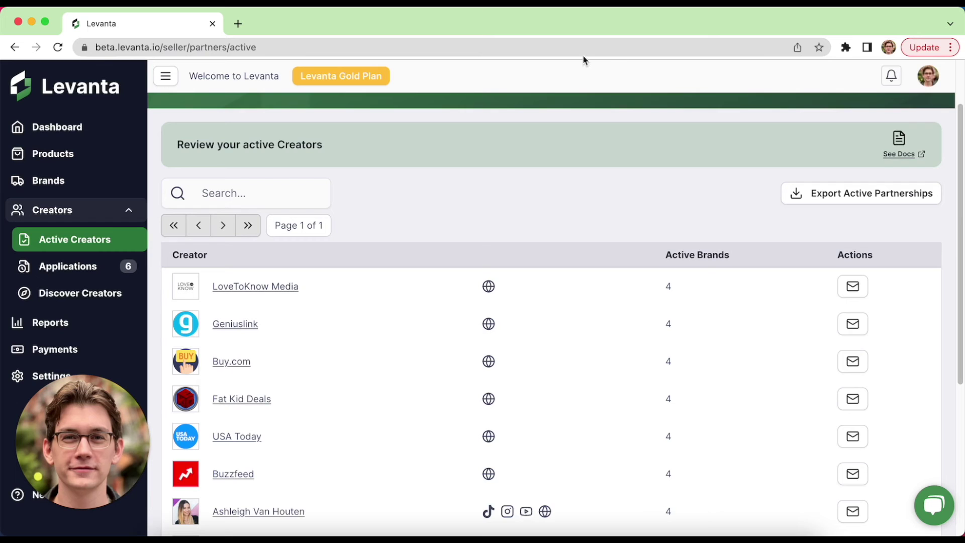
{"action": "left_click", "coordinate": [63, 134]}
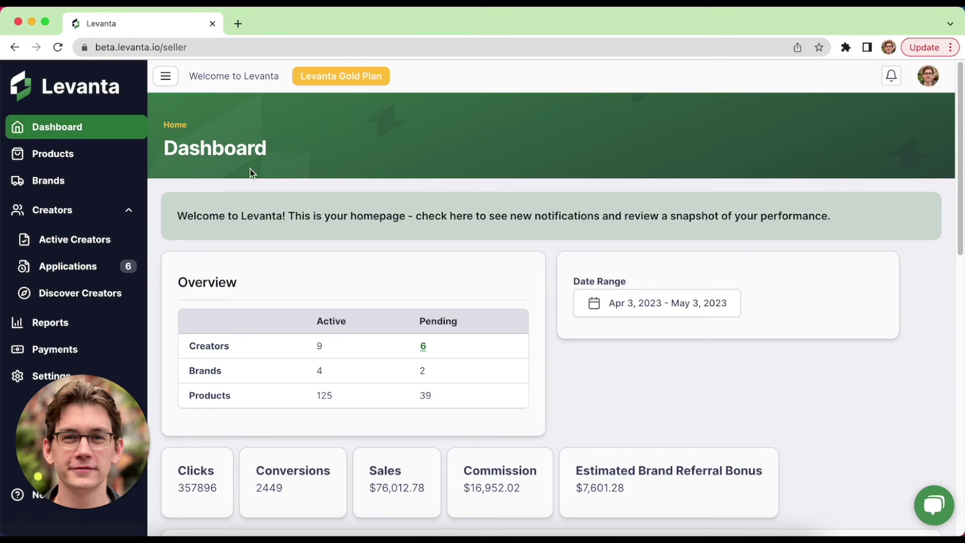
{"action": "scroll", "coordinate": [499, 235], "scroll_direction": "down", "scroll_amount": 5}
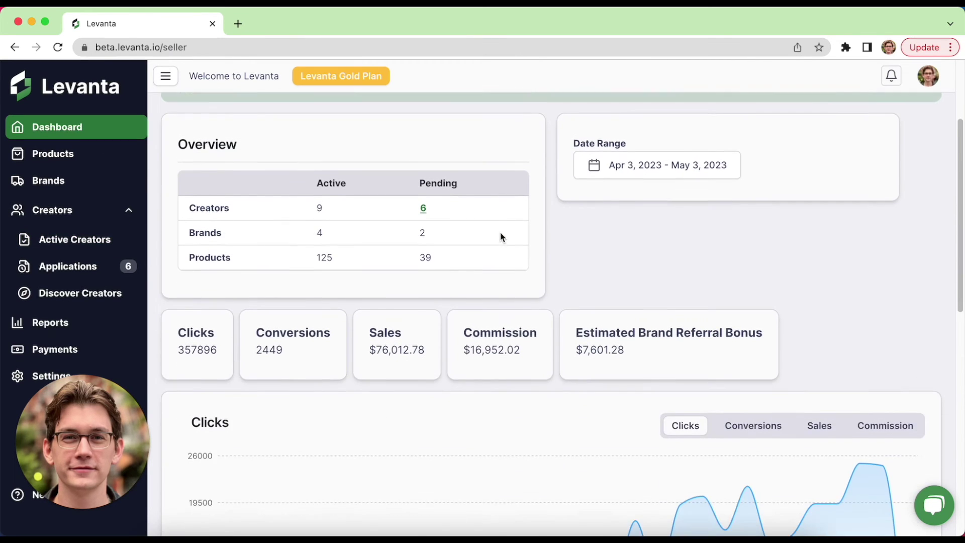
{"action": "scroll", "coordinate": [500, 235], "scroll_direction": "down", "scroll_amount": 1}
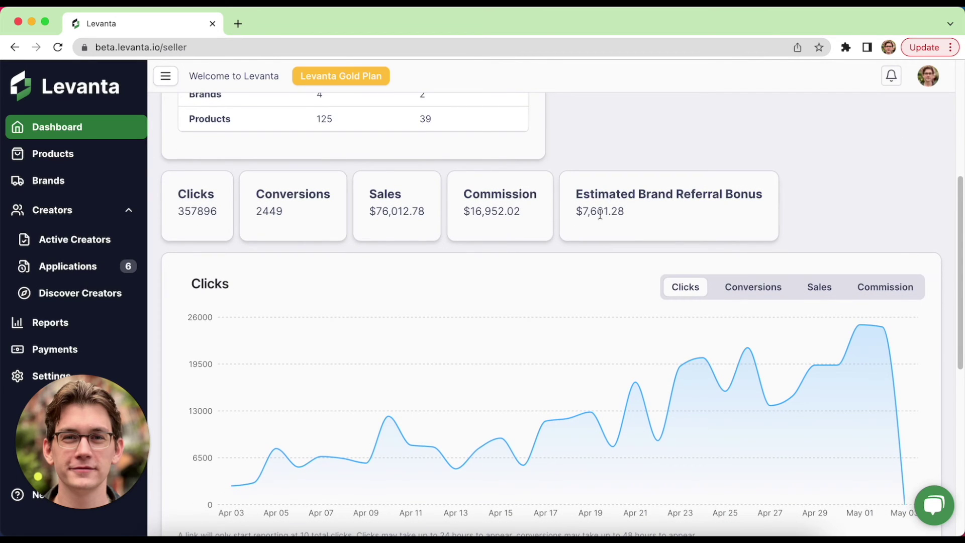
{"action": "scroll", "coordinate": [591, 216], "scroll_direction": "down", "scroll_amount": 1}
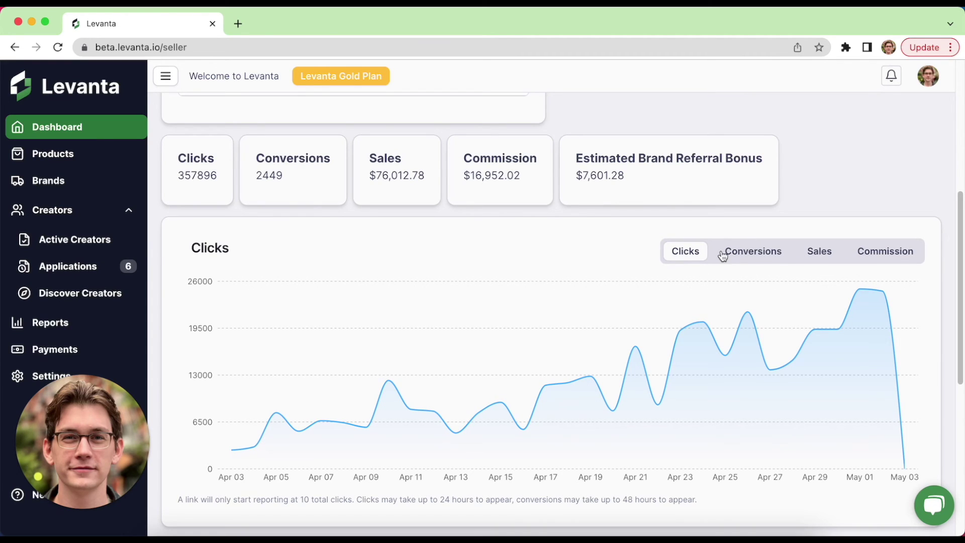
{"action": "left_click", "coordinate": [103, 322]}
Step: Scroll the Performance Report, then compare the Product Report and Brand Report tabs
{"action": "scroll", "coordinate": [447, 291], "scroll_direction": "down", "scroll_amount": 2}
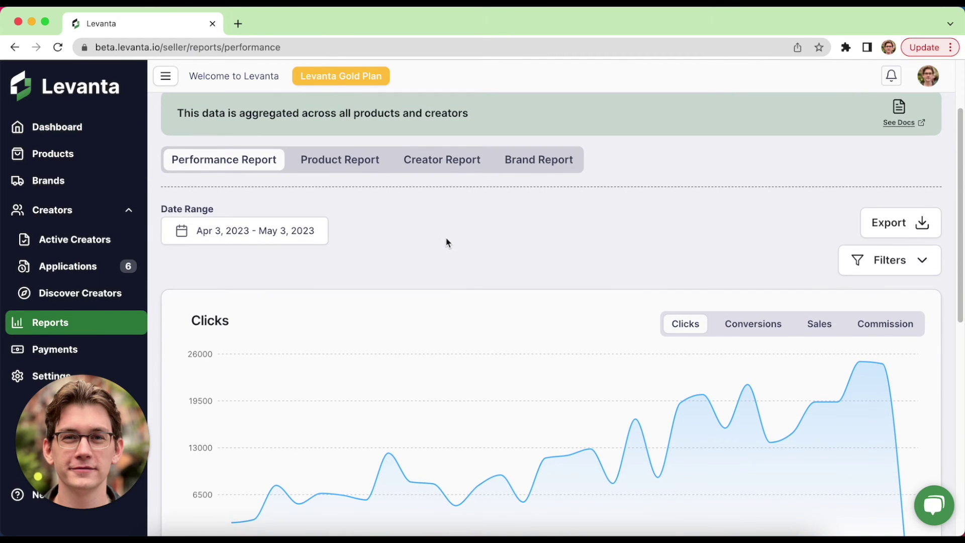
{"action": "scroll", "coordinate": [447, 242], "scroll_direction": "down", "scroll_amount": 1}
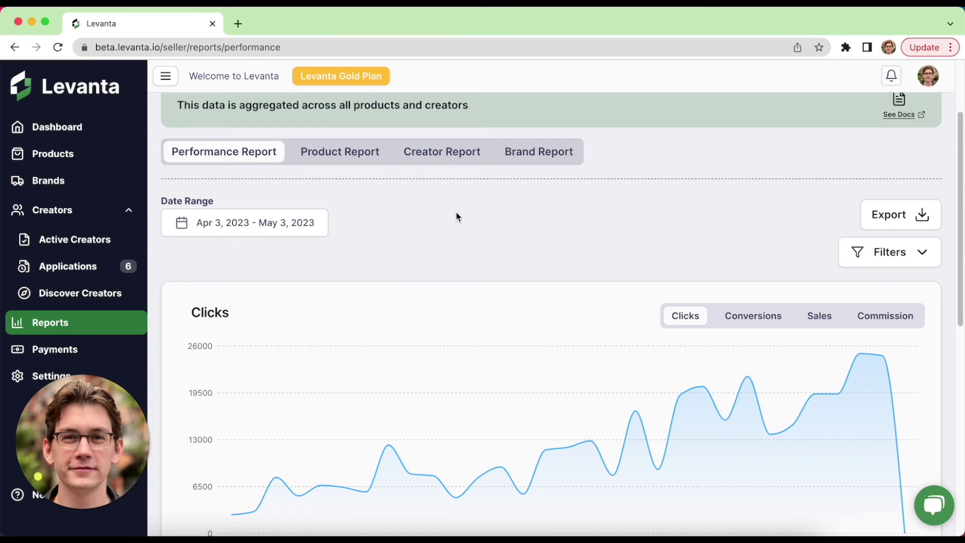
{"action": "scroll", "coordinate": [457, 216], "scroll_direction": "down", "scroll_amount": 2}
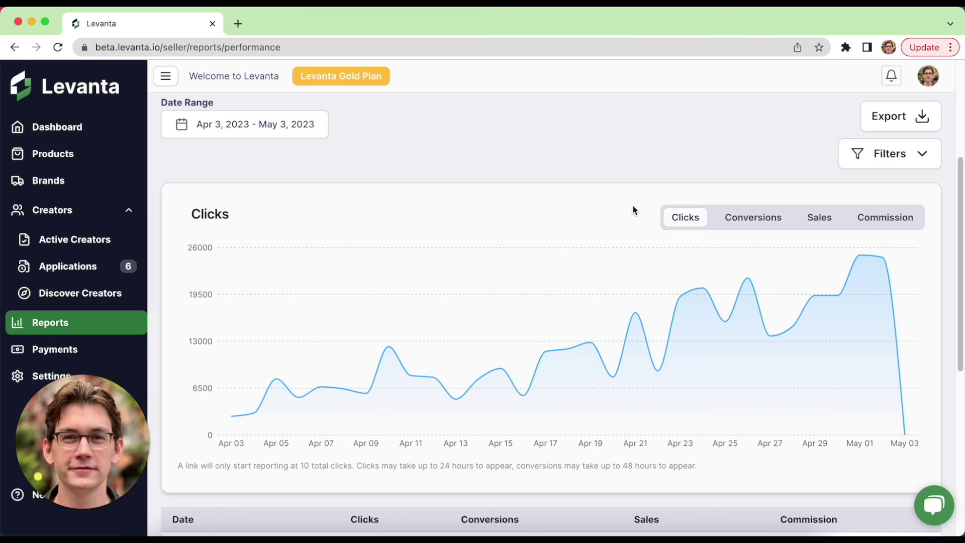
{"action": "scroll", "coordinate": [551, 171], "scroll_direction": "up", "scroll_amount": 2}
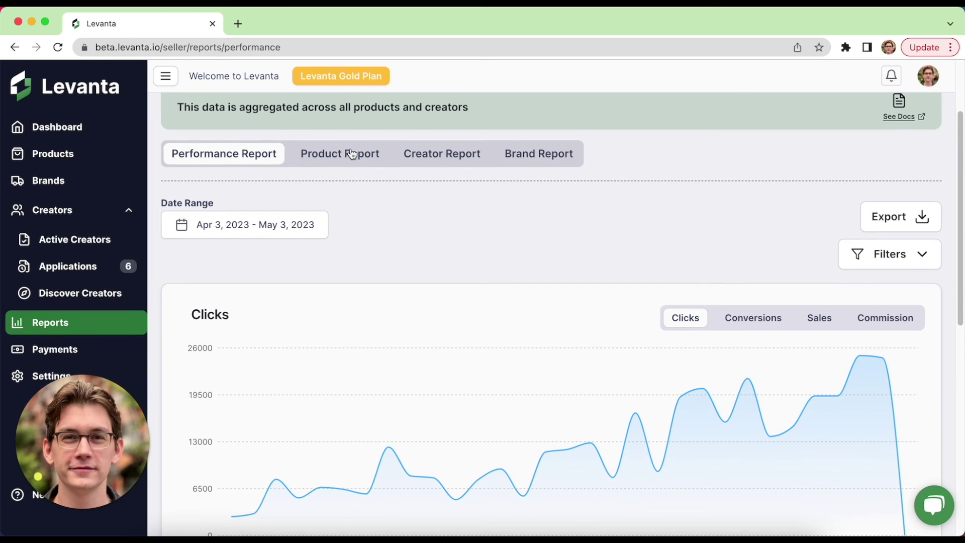
{"action": "left_click", "coordinate": [352, 154]}
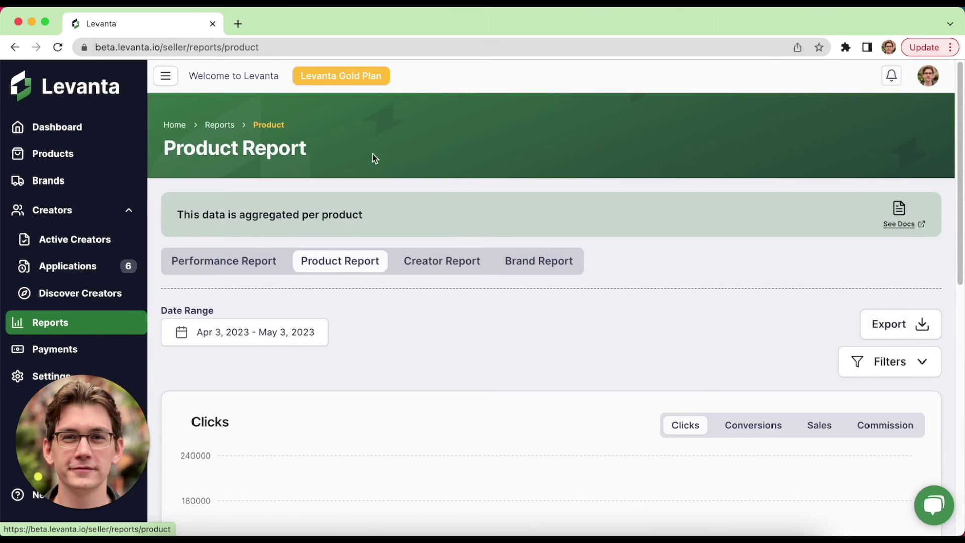
{"action": "scroll", "coordinate": [489, 209], "scroll_direction": "down", "scroll_amount": 6}
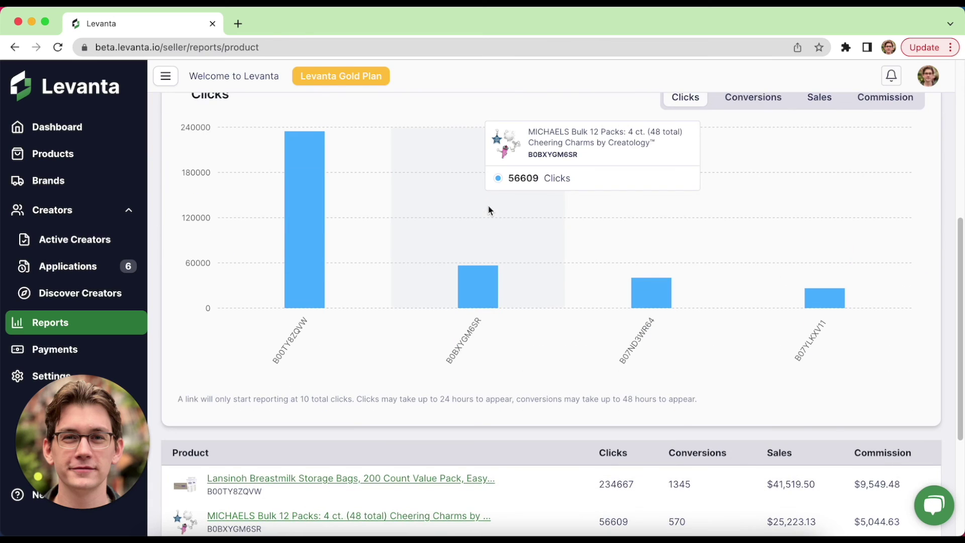
{"action": "scroll", "coordinate": [507, 231], "scroll_direction": "up", "scroll_amount": 4}
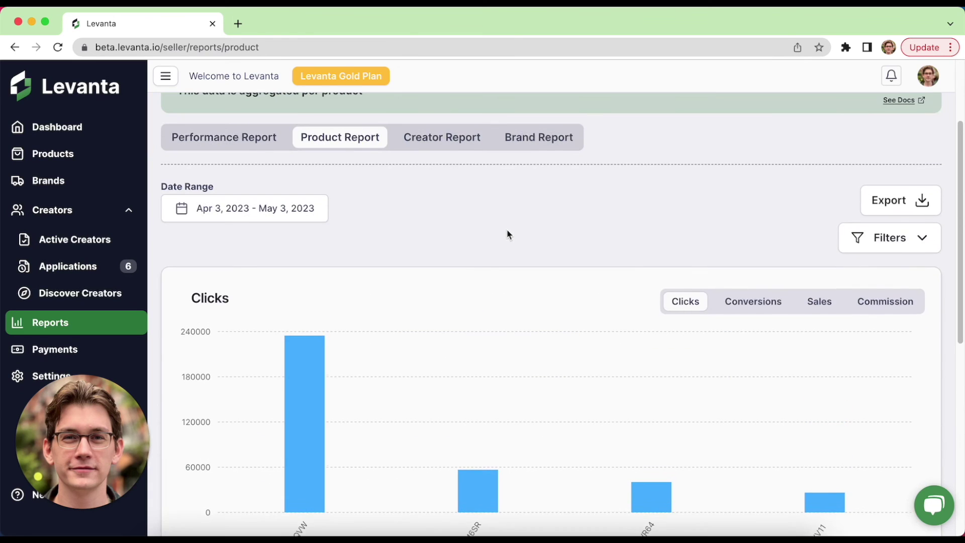
{"action": "left_click", "coordinate": [547, 144]}
{"action": "scroll", "coordinate": [526, 206], "scroll_direction": "down", "scroll_amount": 5}
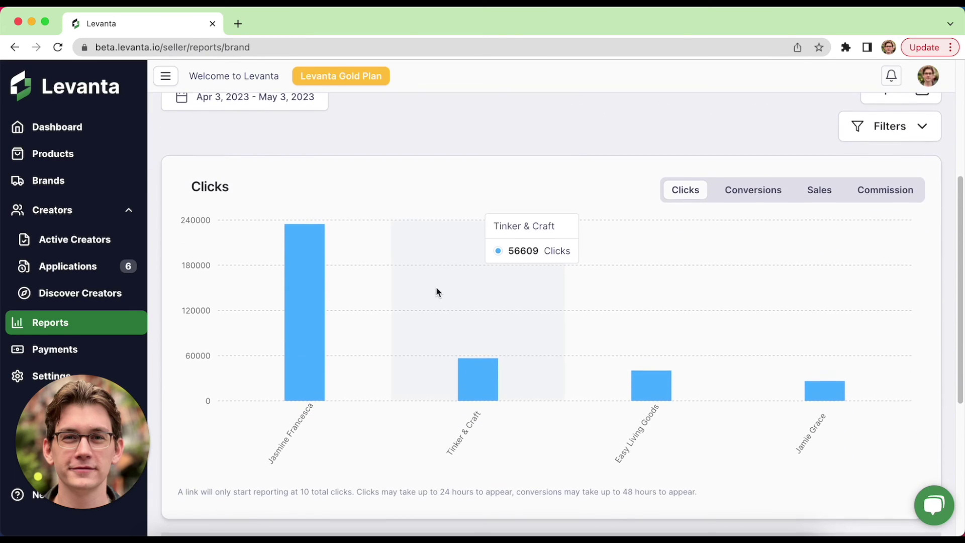
{"action": "scroll", "coordinate": [443, 282], "scroll_direction": "up", "scroll_amount": 5}
Step: Review the Creator Report, return to Performance Report, and open the Payments page
{"action": "left_click", "coordinate": [455, 255]}
{"action": "scroll", "coordinate": [473, 273], "scroll_direction": "down", "scroll_amount": 5}
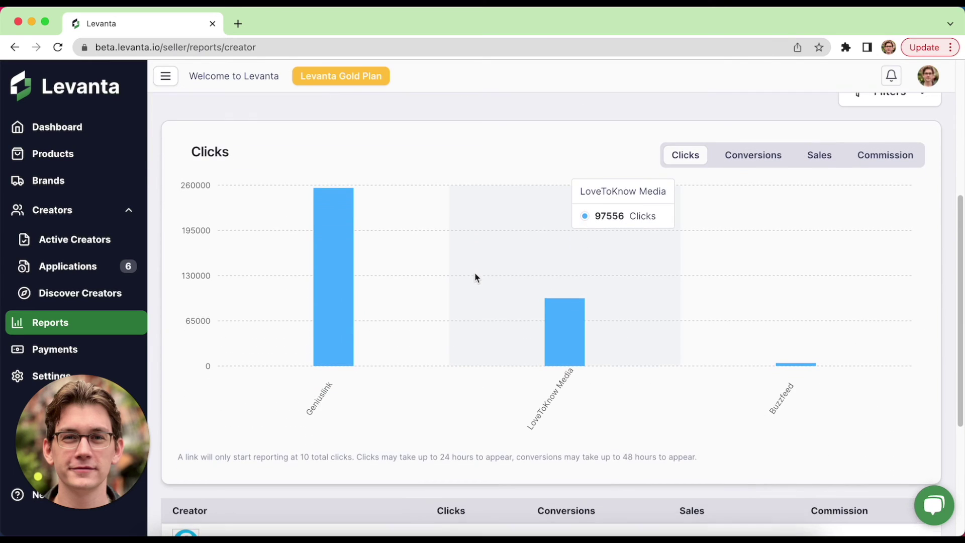
{"action": "scroll", "coordinate": [762, 338], "scroll_direction": "down", "scroll_amount": 1}
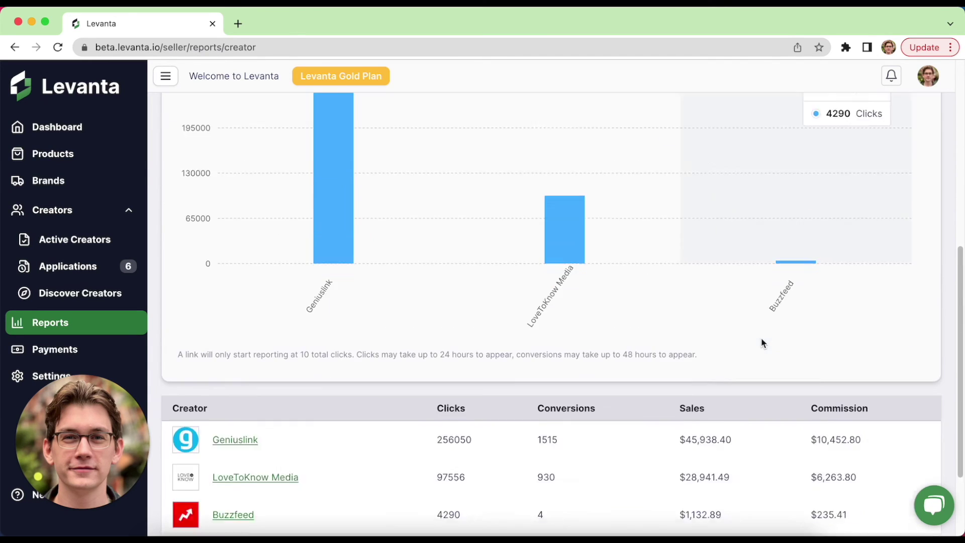
{"action": "scroll", "coordinate": [760, 336], "scroll_direction": "down", "scroll_amount": 3}
{"action": "scroll", "coordinate": [760, 337], "scroll_direction": "up", "scroll_amount": 10}
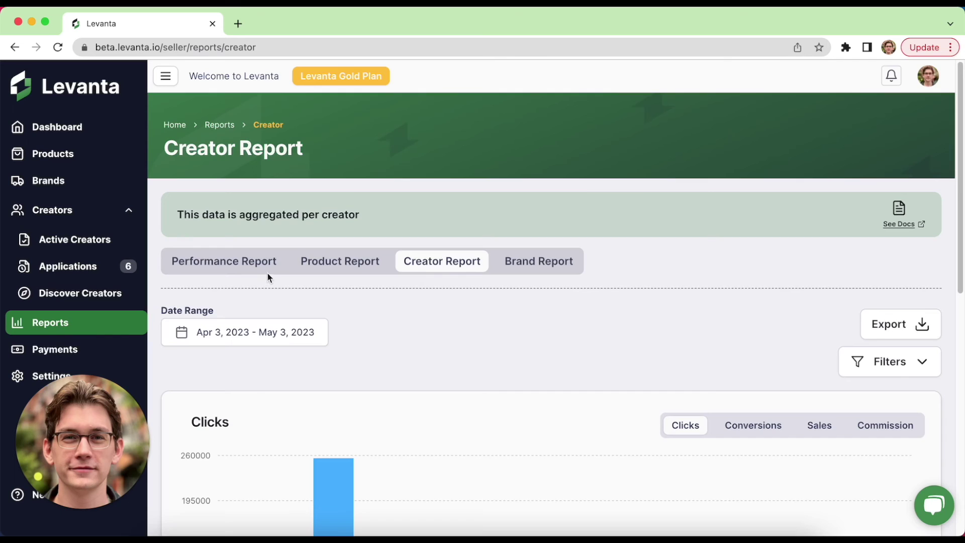
{"action": "left_click", "coordinate": [259, 266]}
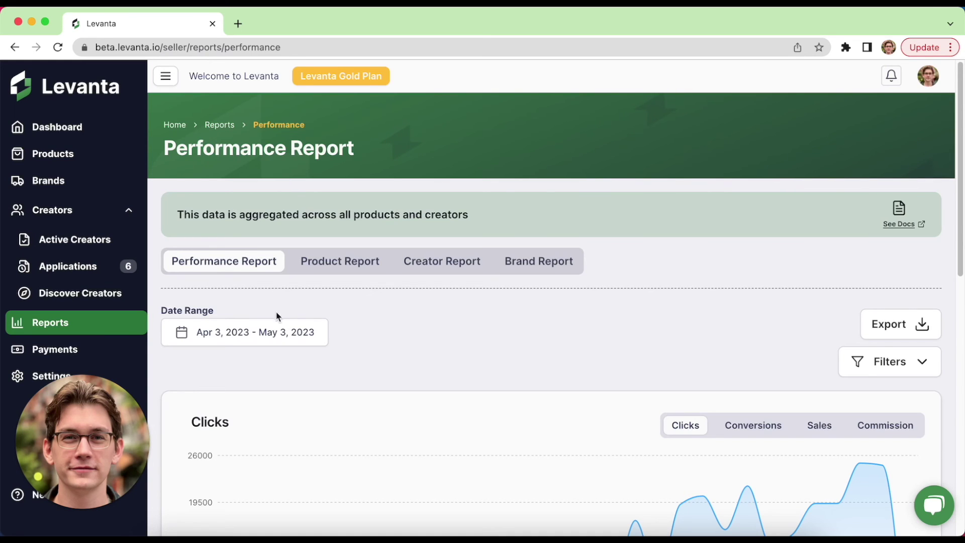
{"action": "left_click", "coordinate": [88, 351]}
Step: Scroll through the Gold plan and May 2023 invoices, then return to the Dashboard
{"action": "scroll", "coordinate": [502, 357], "scroll_direction": "down", "scroll_amount": 2}
{"action": "scroll", "coordinate": [547, 347], "scroll_direction": "down", "scroll_amount": 2}
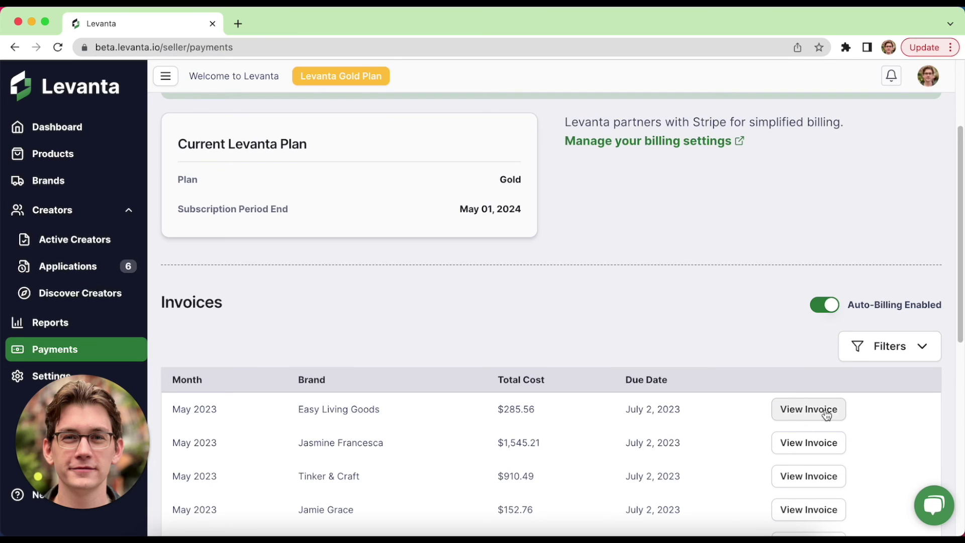
{"action": "scroll", "coordinate": [685, 236], "scroll_direction": "up", "scroll_amount": 1}
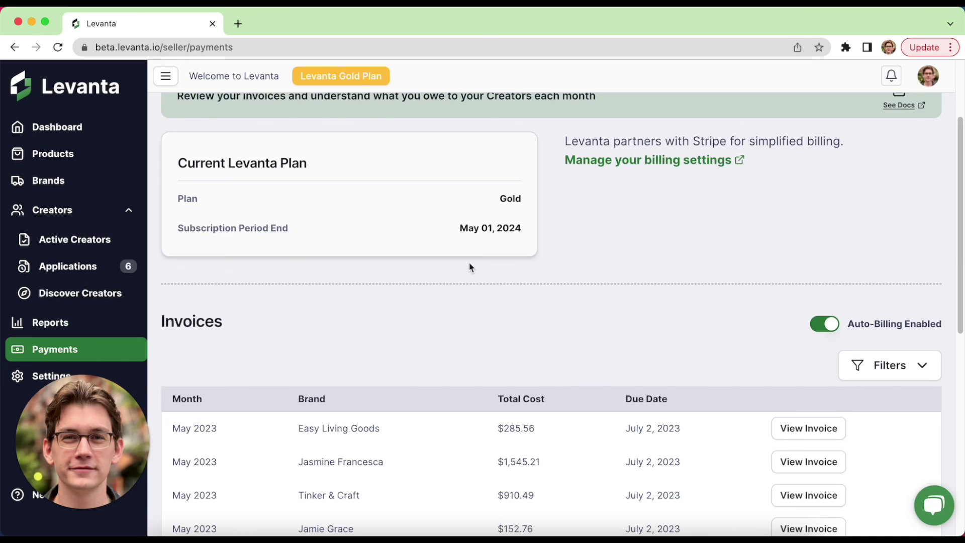
{"action": "left_click", "coordinate": [94, 126]}
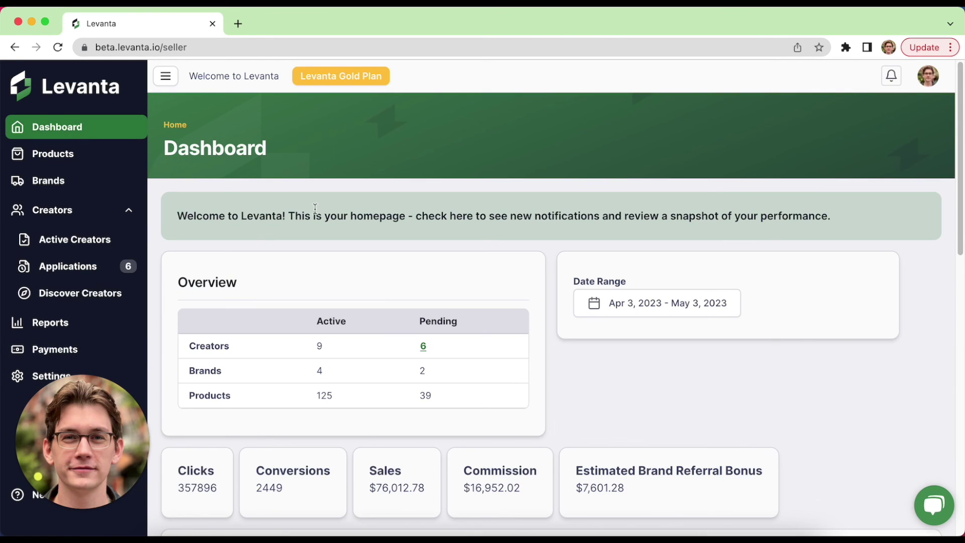
{"action": "scroll", "coordinate": [729, 334], "scroll_direction": "down", "scroll_amount": 3}
{"action": "scroll", "coordinate": [722, 333], "scroll_direction": "down", "scroll_amount": 4}
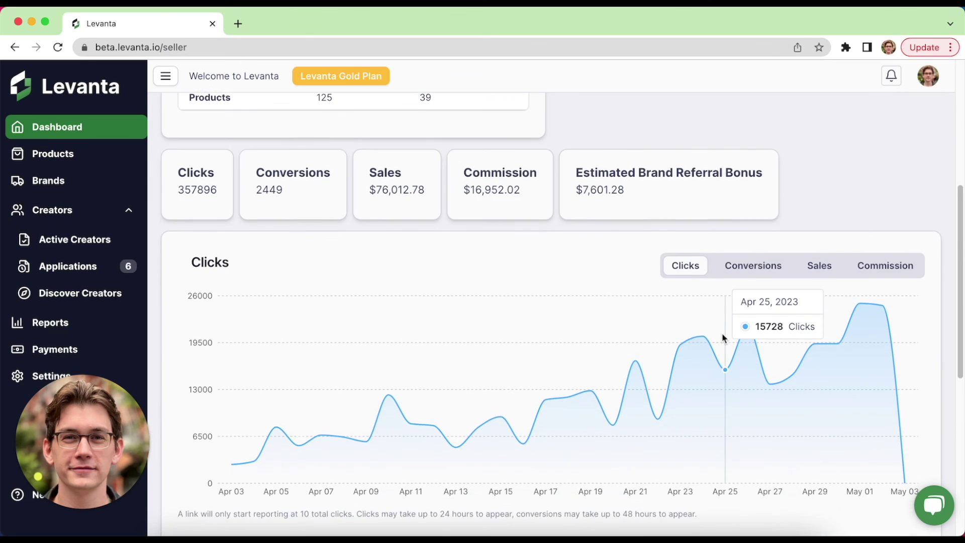